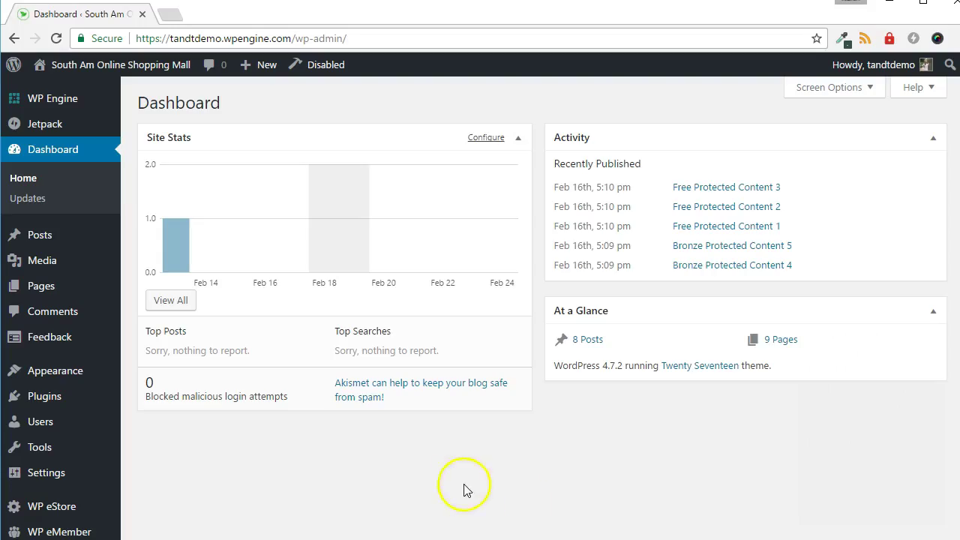
Create a new page titled "KFC Secret Recipe" containing the [wp_eStore_APR] and [/wp_eStore_APR] shortcode tags
{"action": "mouse_move", "coordinate": [53, 301]}
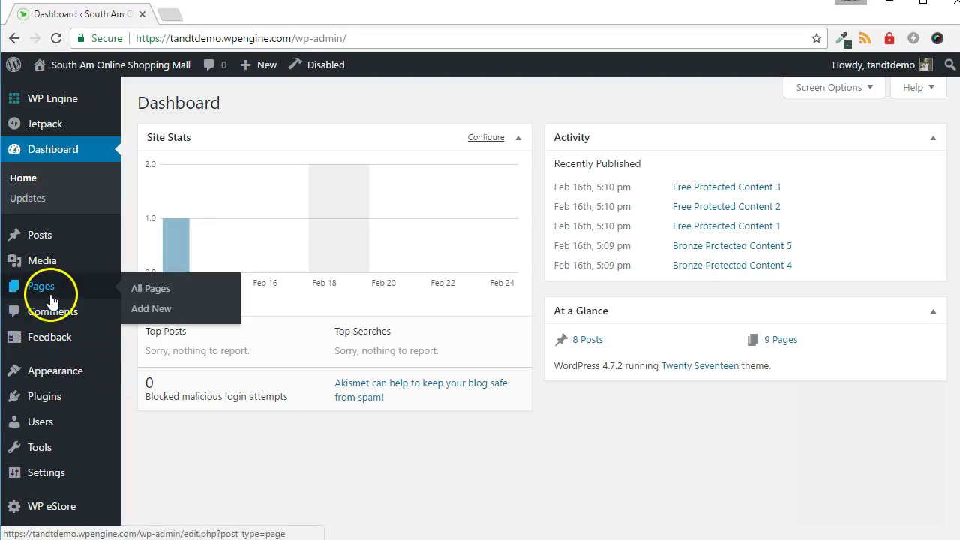
{"action": "left_click", "coordinate": [140, 310]}
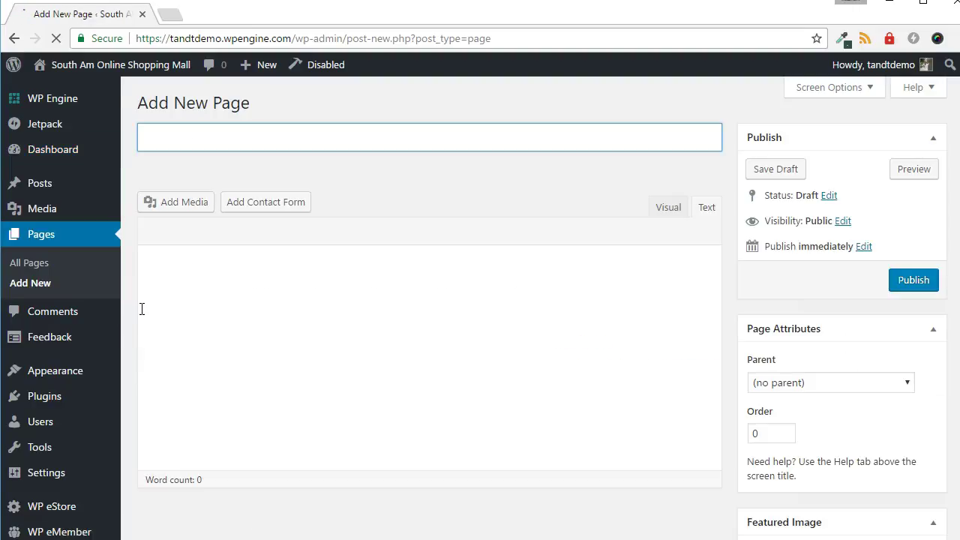
{"action": "type", "text": "KFC Secret Recipe"}
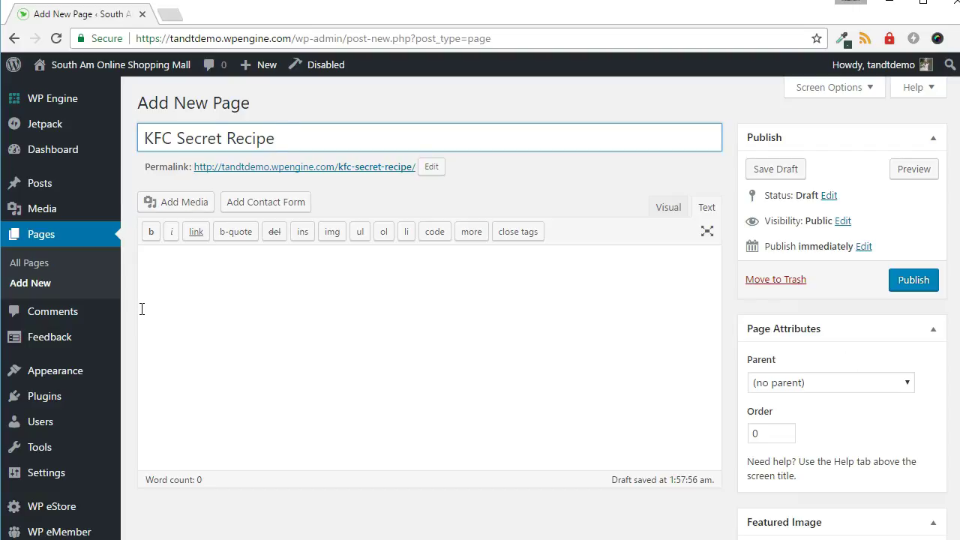
{"action": "left_click", "coordinate": [141, 308]}
{"action": "type", "text": "[wp_eStore_APR]  [/wp_eStore_APR]"}
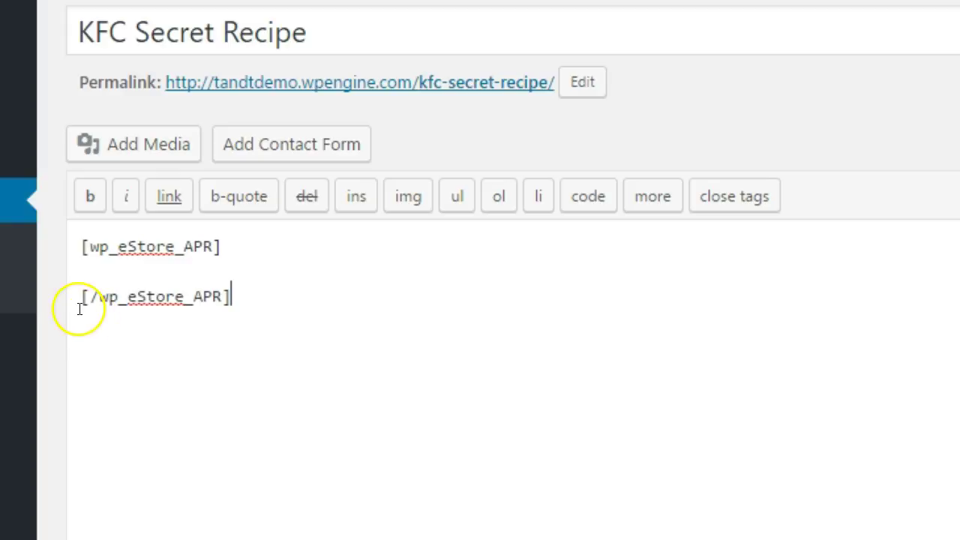
Add expiry=0 status='unexpired' to the opening shortcode, insert "The Colonel's Secrets:" and the YouTube link between the tags, and publish the page
{"action": "left_click_drag", "start_coordinate": [90, 296], "coordinate": [222, 295]}
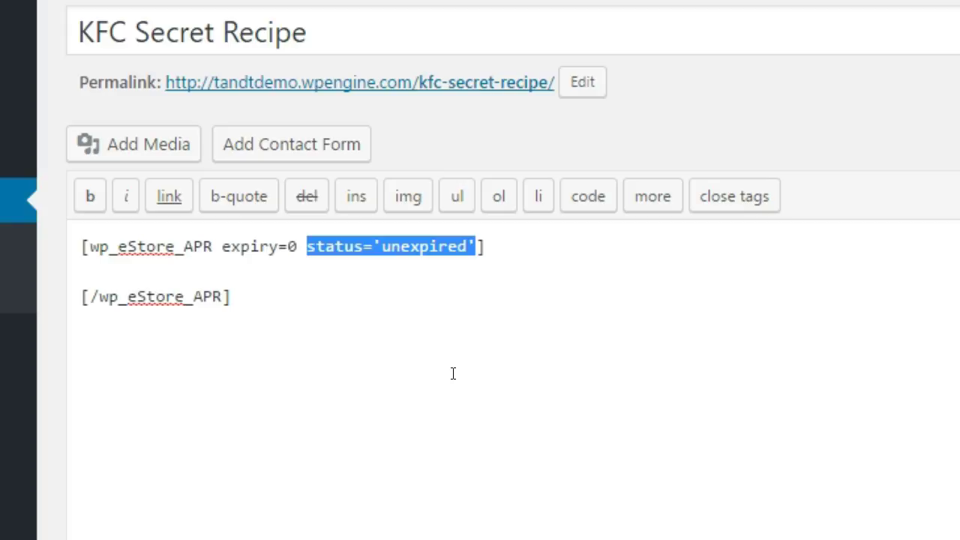
{"action": "left_click", "coordinate": [453, 374]}
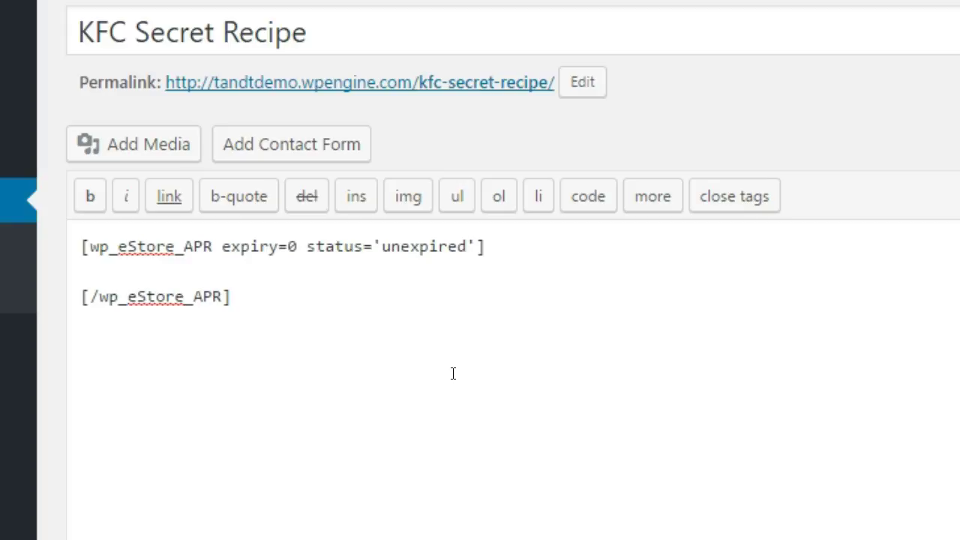
{"action": "left_click", "coordinate": [333, 395]}
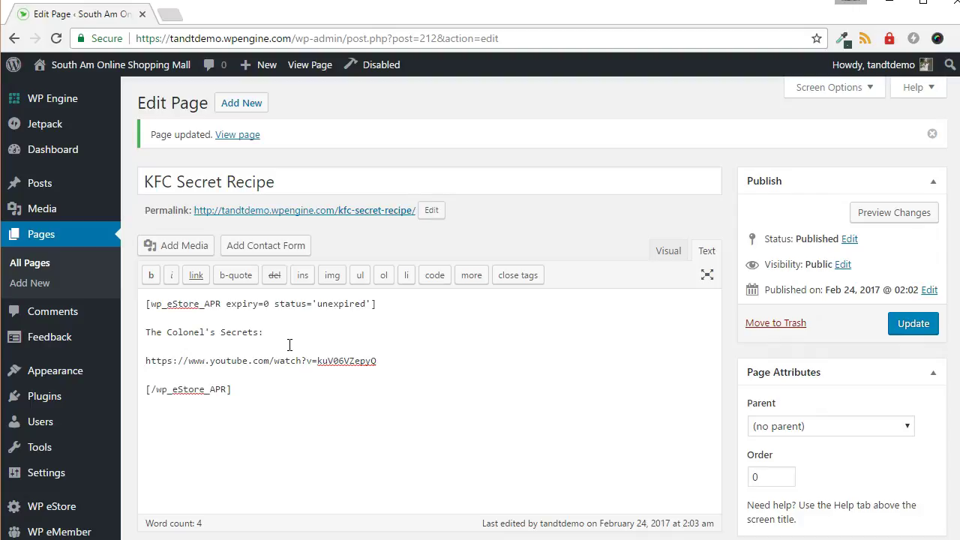
Open the published KFC Secret Recipe page in a separate browser tab, copy its URL and close it again
{"action": "right_click", "coordinate": [240, 134]}
{"action": "left_click", "coordinate": [259, 144]}
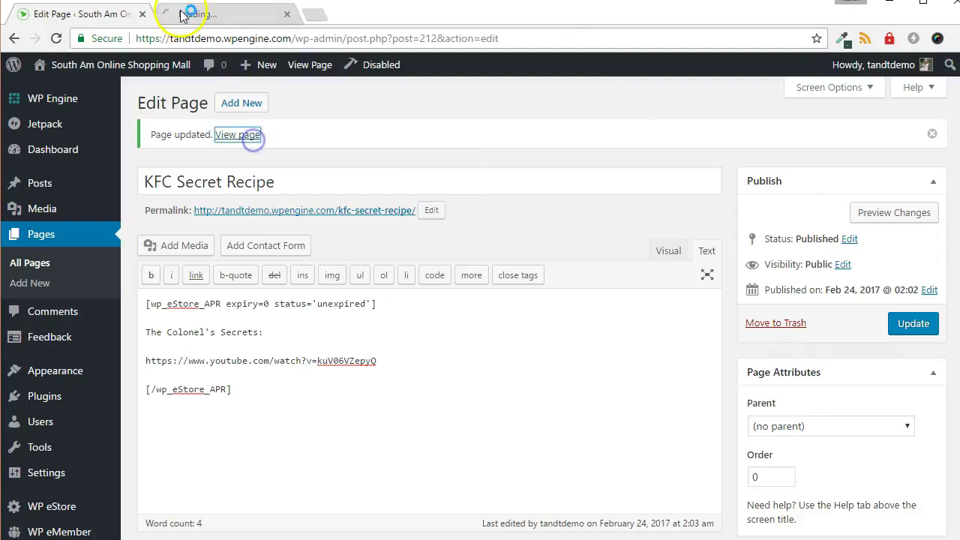
{"action": "left_click", "coordinate": [184, 13]}
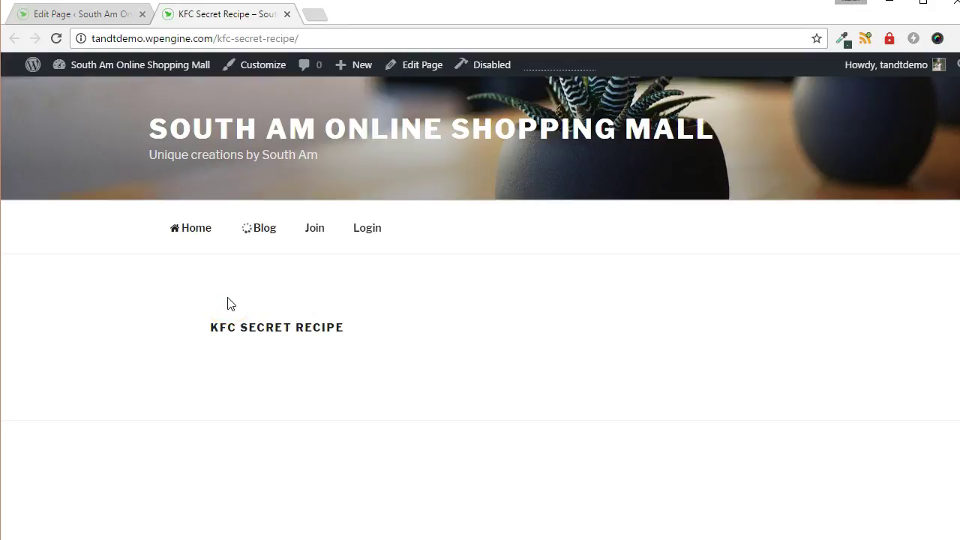
{"action": "left_click", "coordinate": [238, 39]}
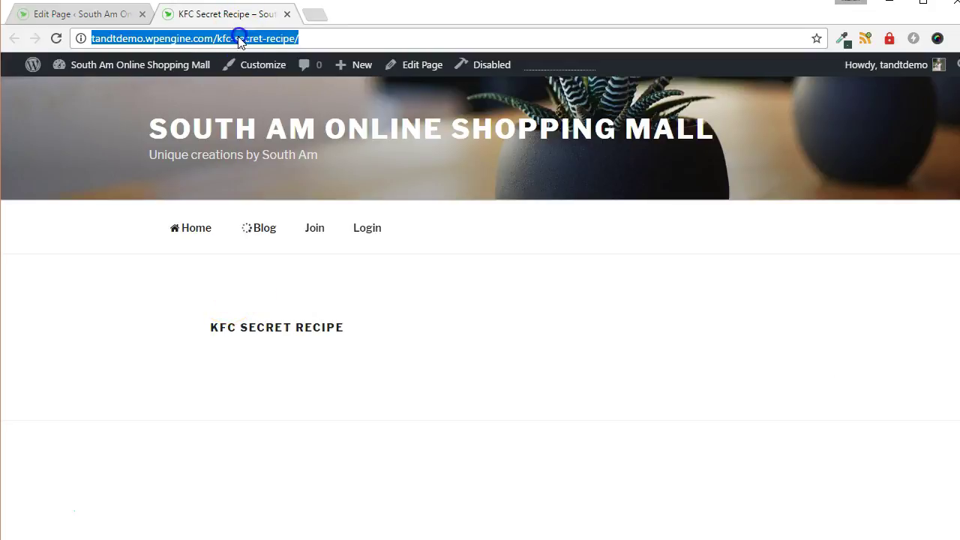
{"action": "right_click", "coordinate": [240, 37]}
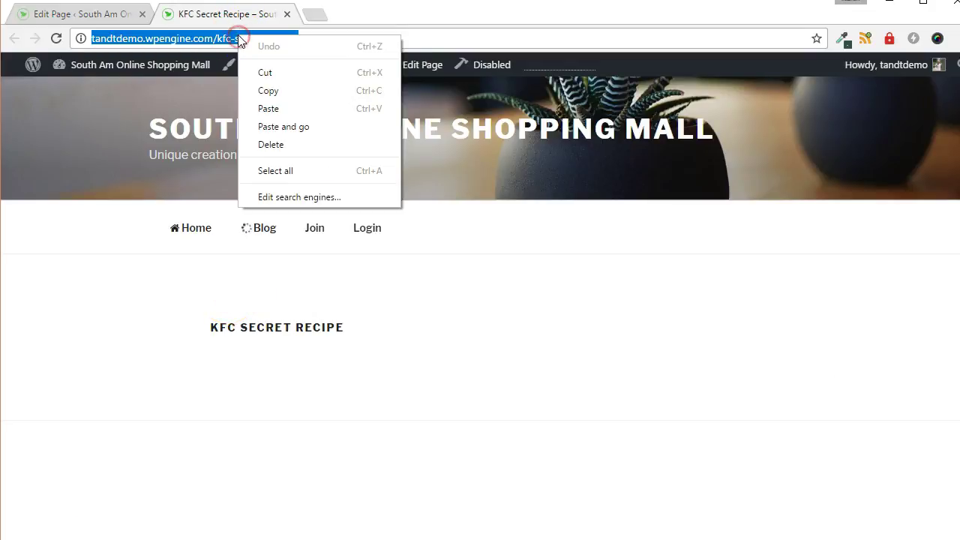
{"action": "left_click", "coordinate": [269, 91]}
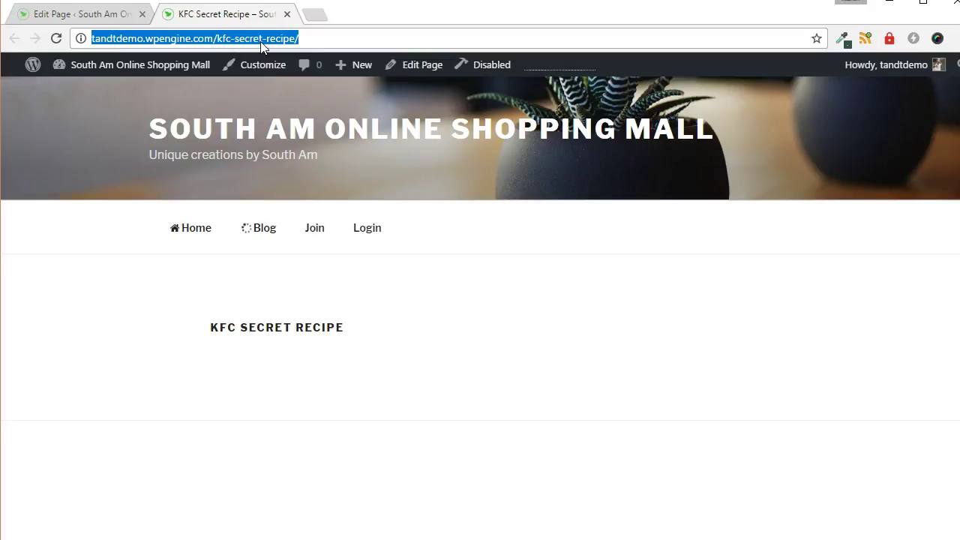
{"action": "key", "text": "ctrl+w"}
Start a new WP eStore product named "KFC Secret Recipe" with a price of 0.01
{"action": "scroll", "coordinate": [22, 333], "scroll_direction": "down", "scroll_amount": 2}
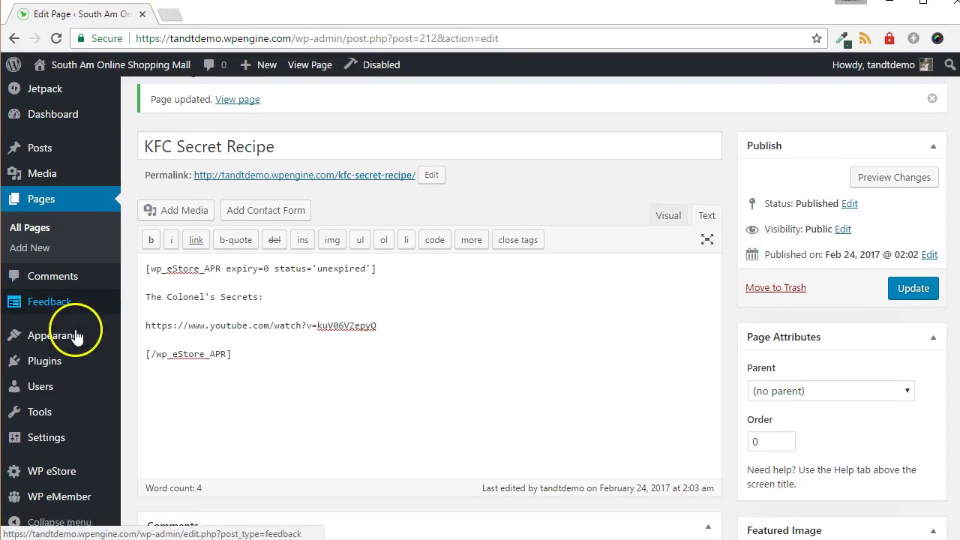
{"action": "mouse_move", "coordinate": [34, 469]}
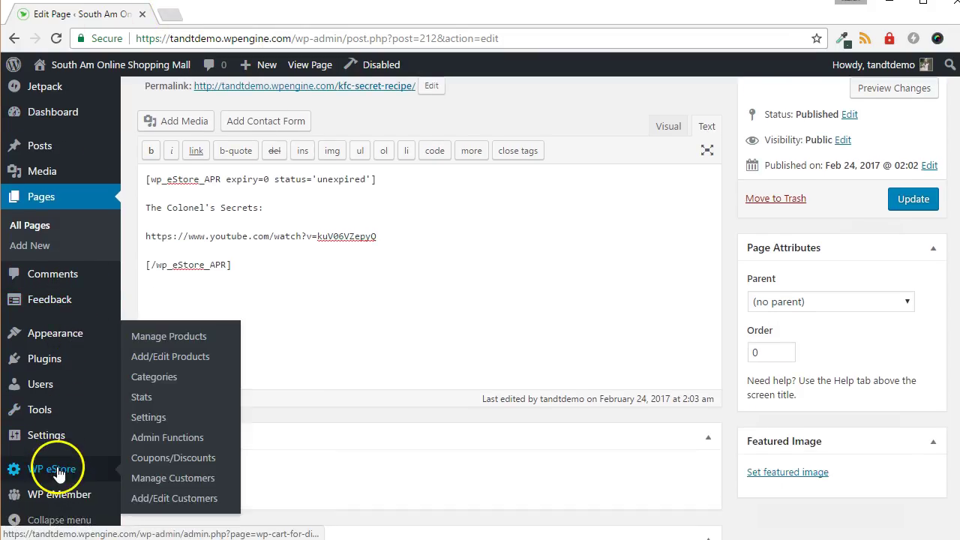
{"action": "left_click", "coordinate": [142, 367]}
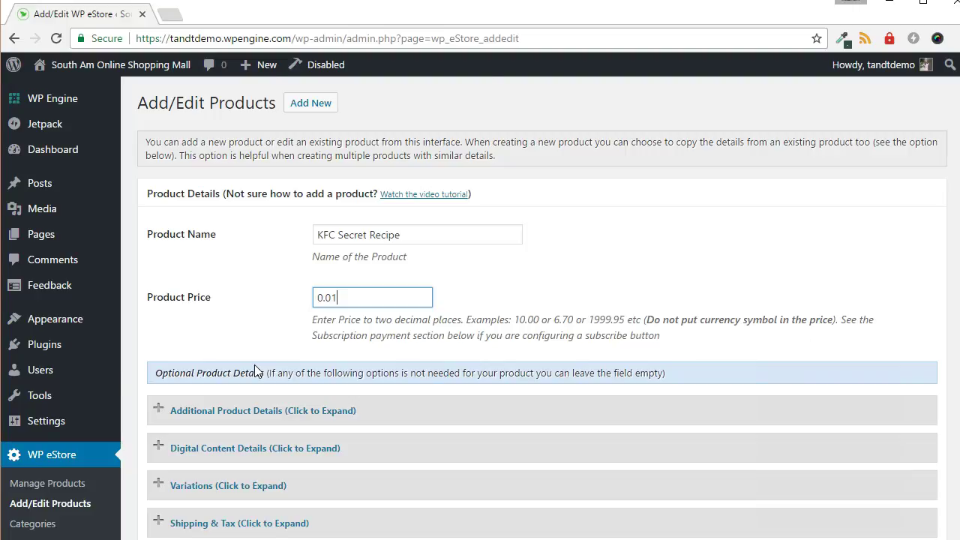
In the digital content details, set the Digital Product URL to aprtp://tandtdemo.wpengine.com/kfc-secret-recipe/ using the copied page address
{"action": "scroll", "coordinate": [255, 371], "scroll_direction": "down", "scroll_amount": 1}
{"action": "left_click", "coordinate": [246, 380]}
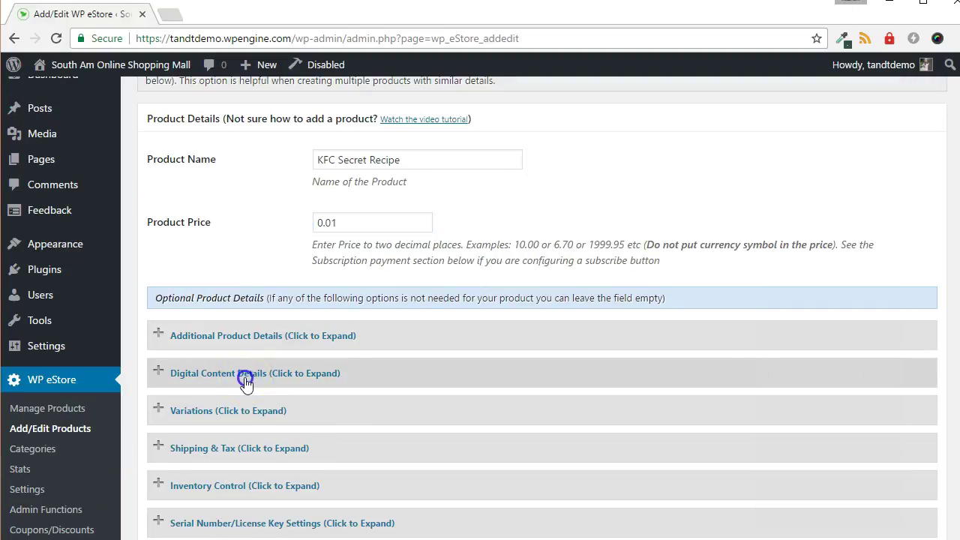
{"action": "scroll", "coordinate": [247, 382], "scroll_direction": "down", "scroll_amount": 2}
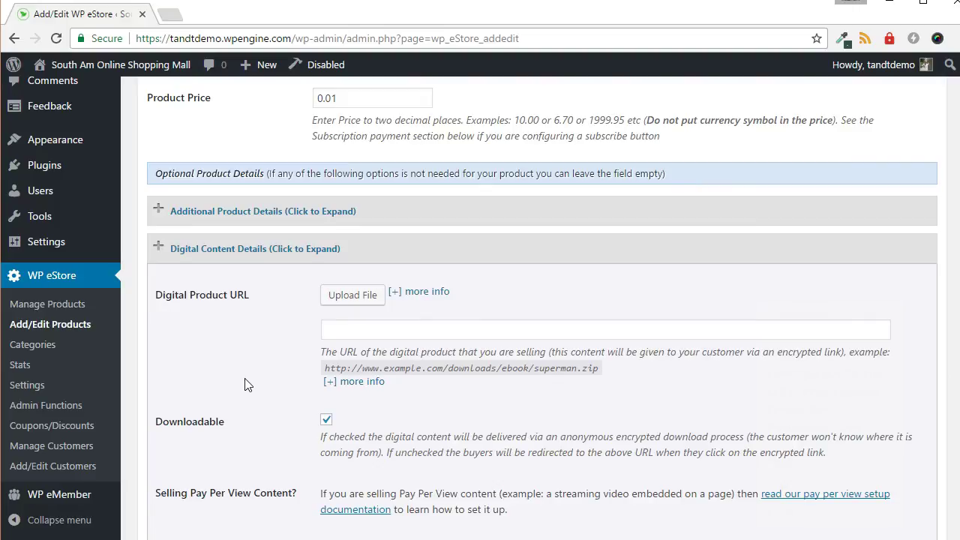
{"action": "left_click", "coordinate": [353, 332]}
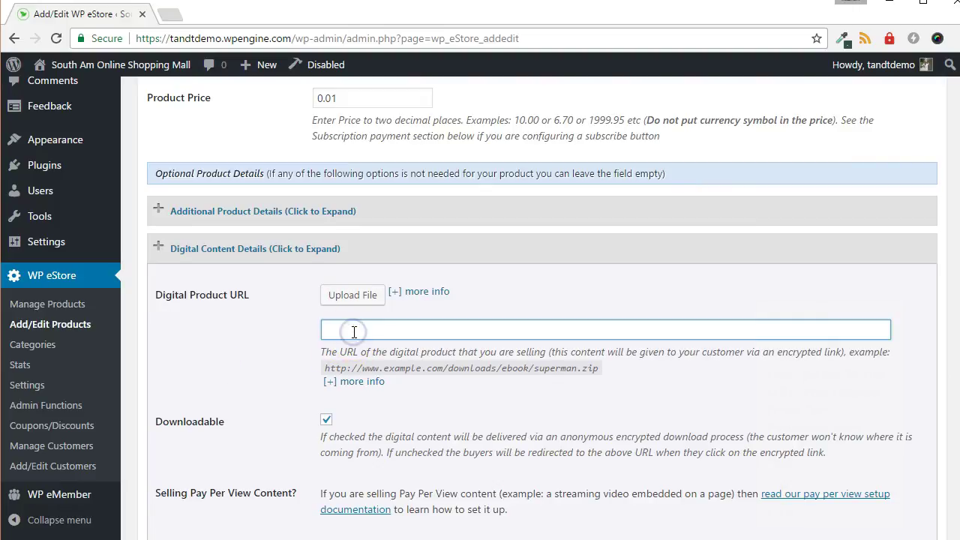
{"action": "key", "text": "ctrl+v"}
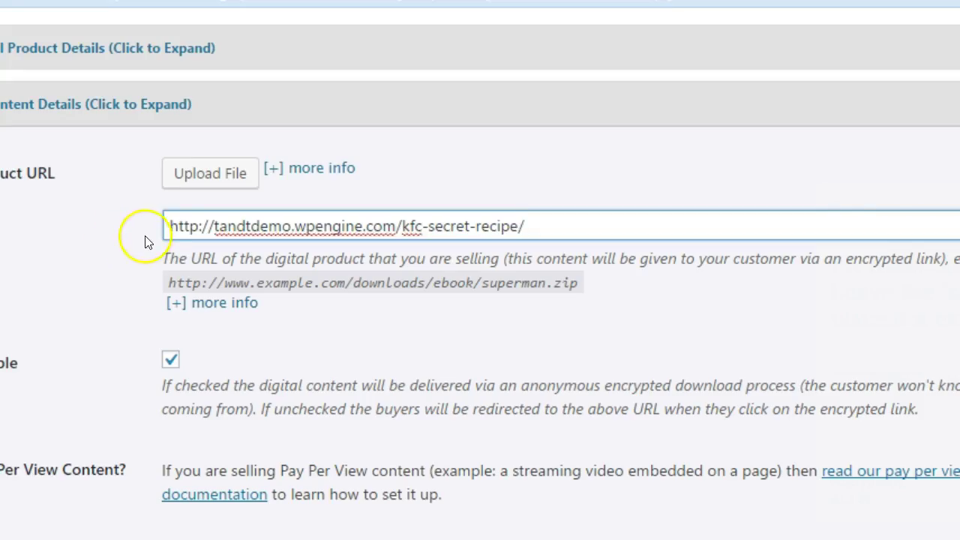
{"action": "left_click", "coordinate": [323, 330]}
{"action": "left_click_drag", "start_coordinate": [174, 227], "coordinate": [199, 226]}
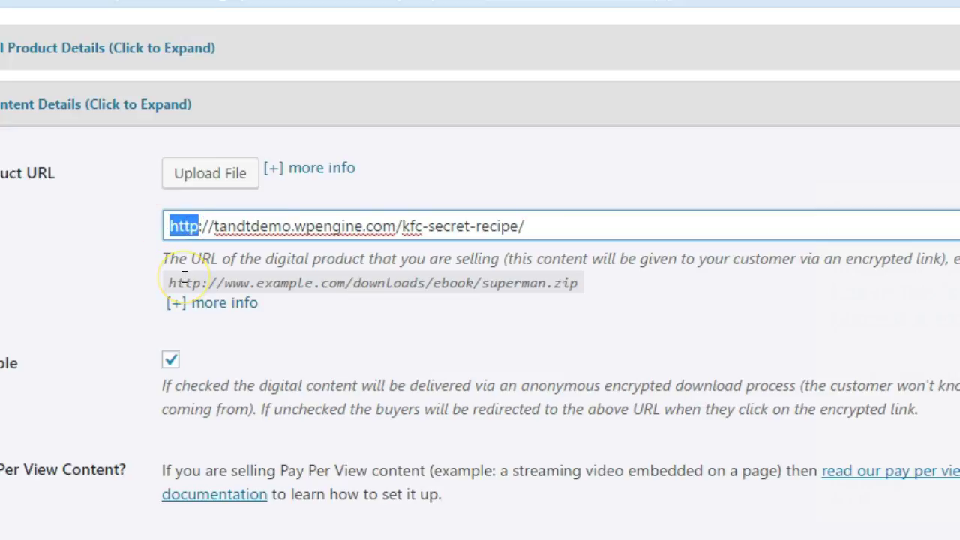
{"action": "type", "text": "aprtp"}
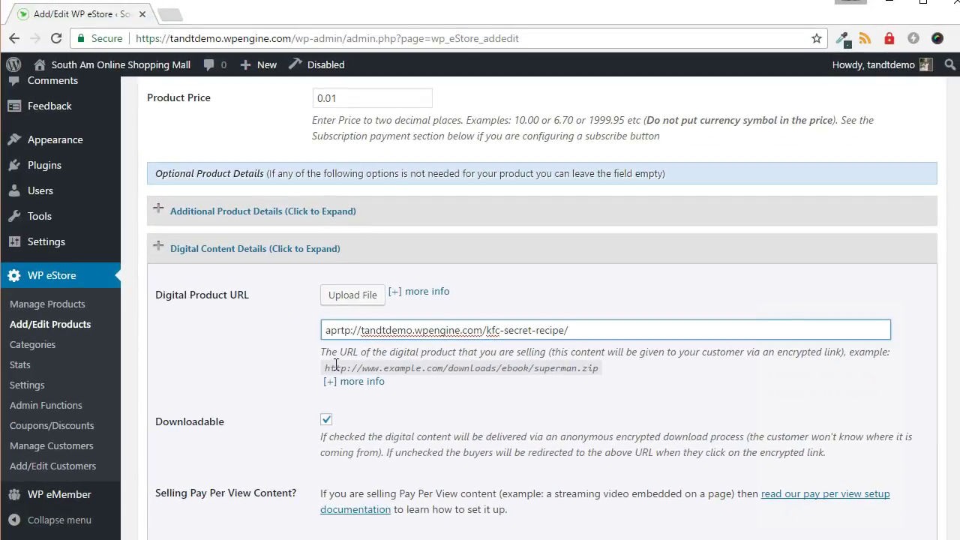
Examine the product's Download Limit Count, the matching store-wide delivery setting and the secure download manager's error page
{"action": "scroll", "coordinate": [335, 364], "scroll_direction": "down", "scroll_amount": 3}
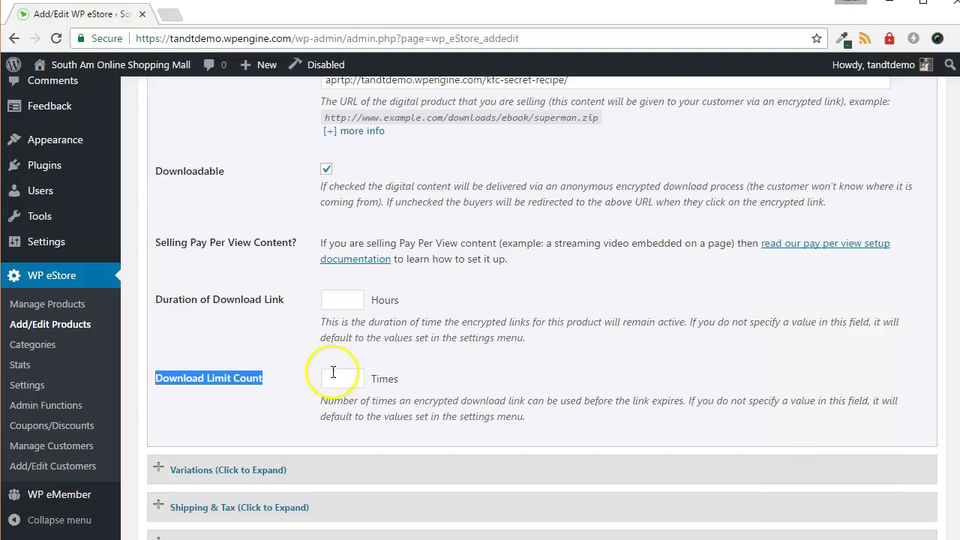
{"action": "left_click", "coordinate": [339, 379]}
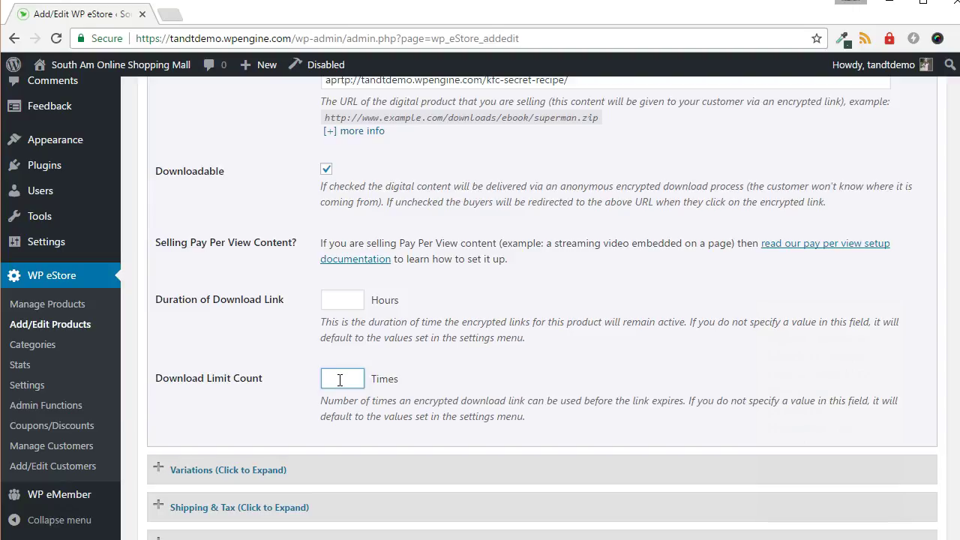
{"action": "left_click", "coordinate": [345, 381]}
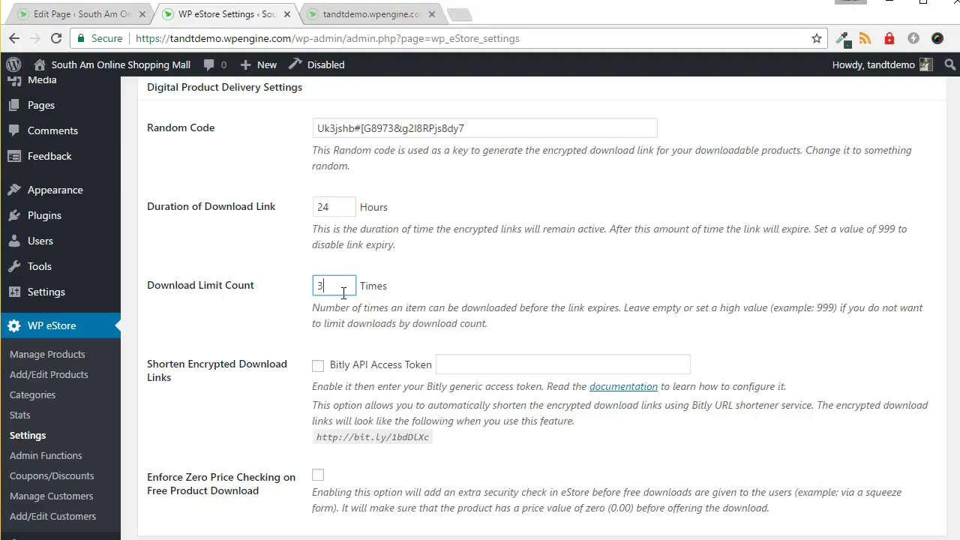
{"action": "left_click", "coordinate": [345, 14]}
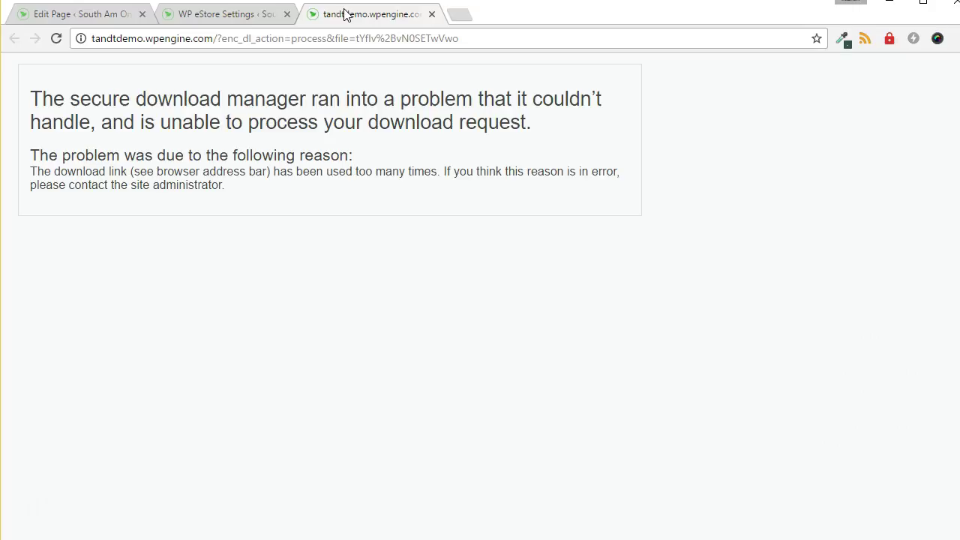
{"action": "key", "text": "alt+Tab"}
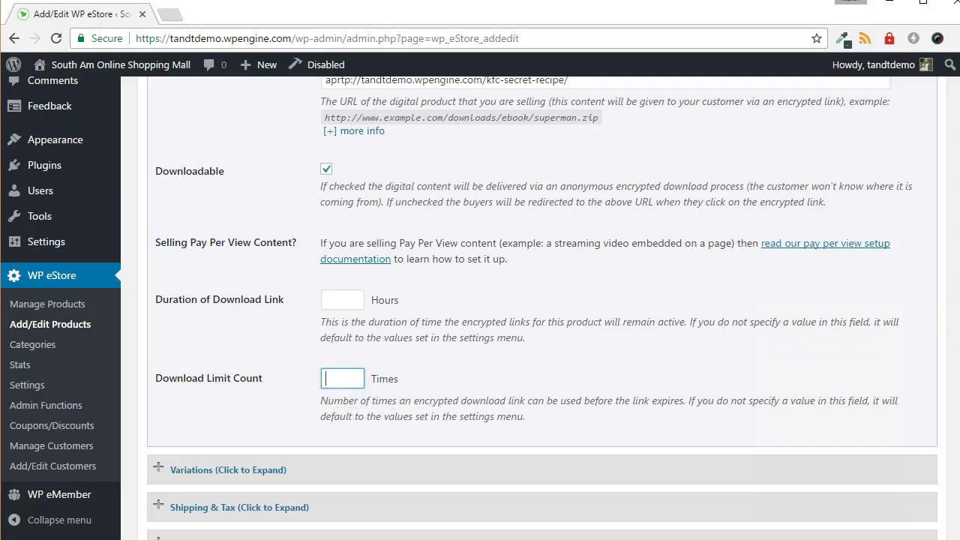
Save the new product and open the KFC Secret Recipe page for editing
{"action": "scroll", "coordinate": [540, 300], "scroll_direction": "down", "scroll_amount": 2}
{"action": "scroll", "coordinate": [540, 300], "scroll_direction": "down", "scroll_amount": 5}
{"action": "left_click", "coordinate": [188, 297]}
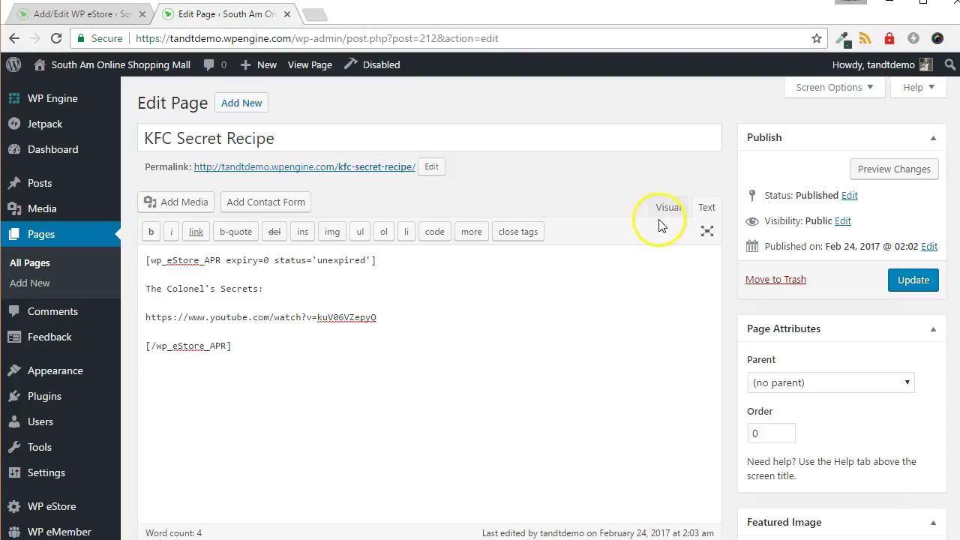
Show the page content in the visual editor and add blank lines below the closing [/wp_eStore_APR] shortcode
{"action": "left_click", "coordinate": [667, 207]}
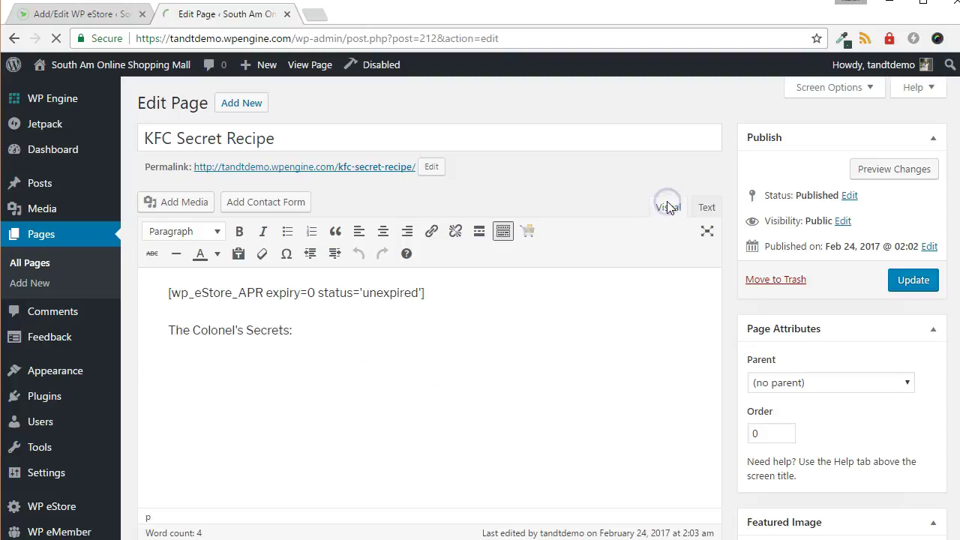
{"action": "scroll", "coordinate": [649, 410], "scroll_direction": "down", "scroll_amount": 3}
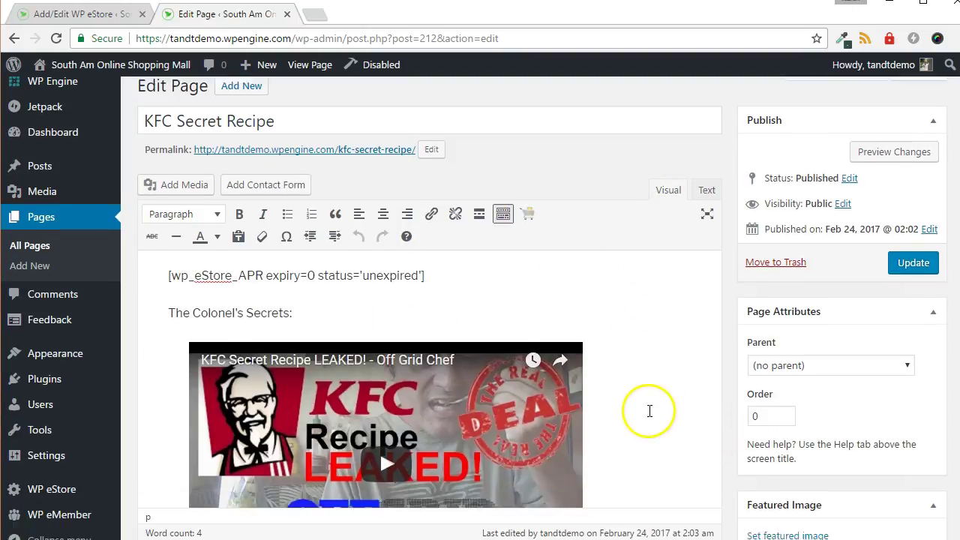
{"action": "scroll", "coordinate": [649, 409], "scroll_direction": "down", "scroll_amount": 1}
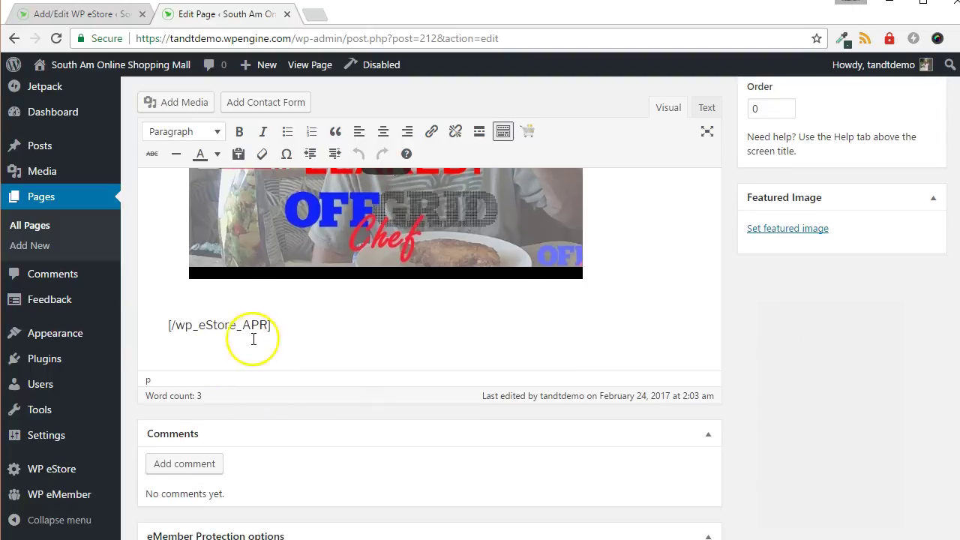
{"action": "left_click", "coordinate": [275, 325]}
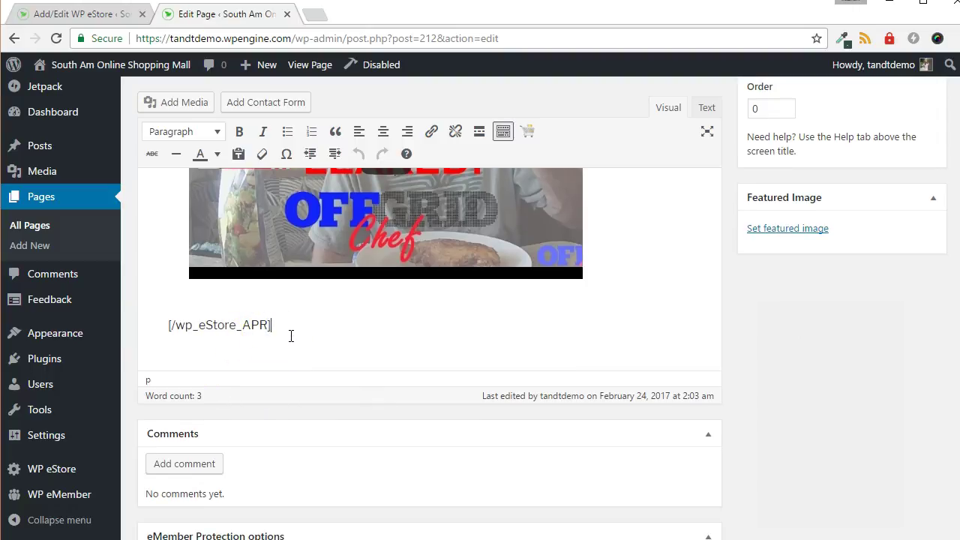
{"action": "key", "text": "Return"}
{"action": "key", "text": "Return"}
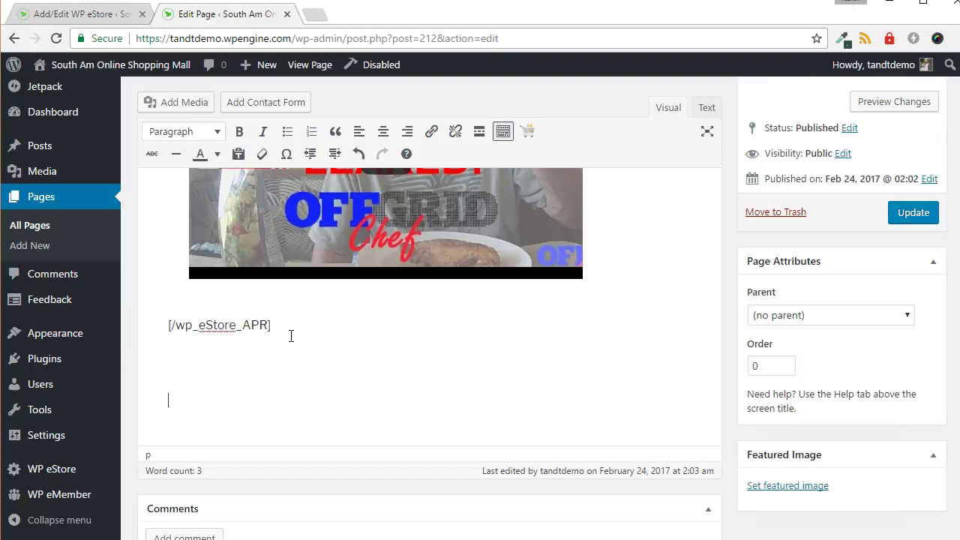
Insert the WP eStore buy now button shortcode with product ID 3 below the closing [/wp_eStore_APR] shortcode
{"action": "left_click", "coordinate": [527, 132]}
{"action": "left_click", "coordinate": [534, 296]}
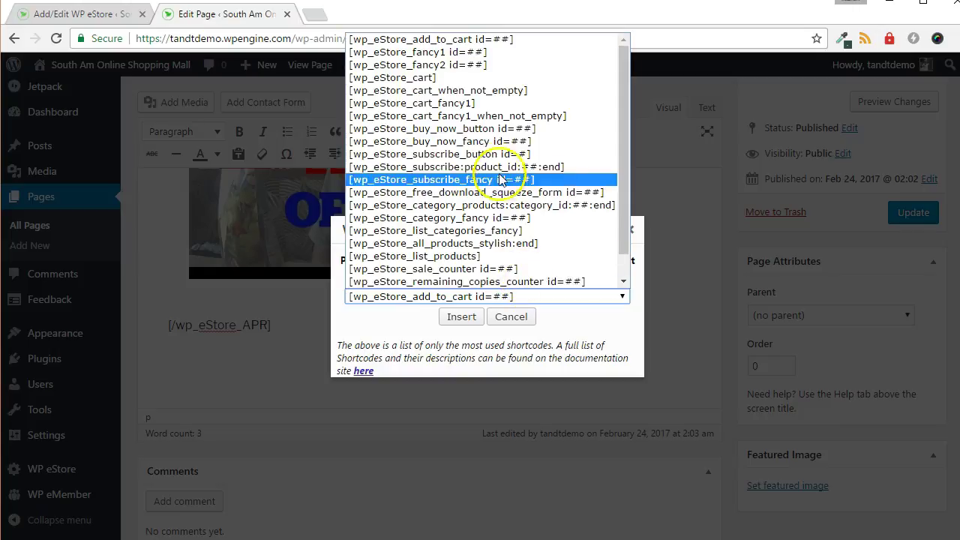
{"action": "left_click", "coordinate": [496, 129]}
{"action": "left_click", "coordinate": [459, 317]}
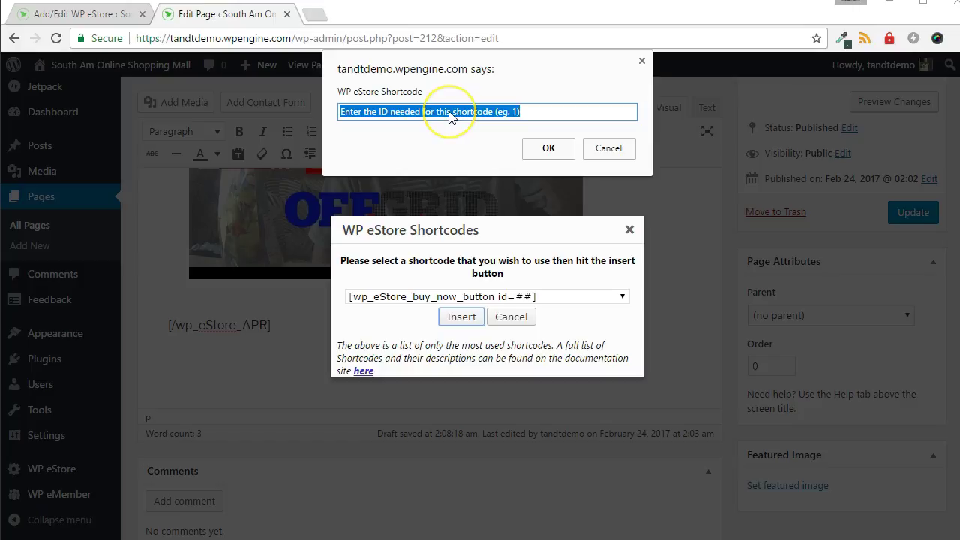
{"action": "type", "text": "3"}
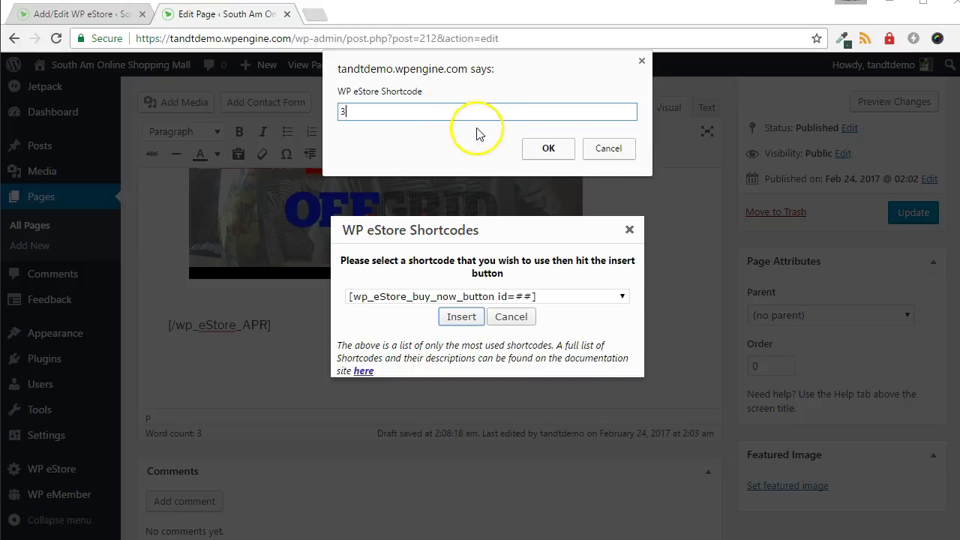
{"action": "left_click", "coordinate": [548, 148]}
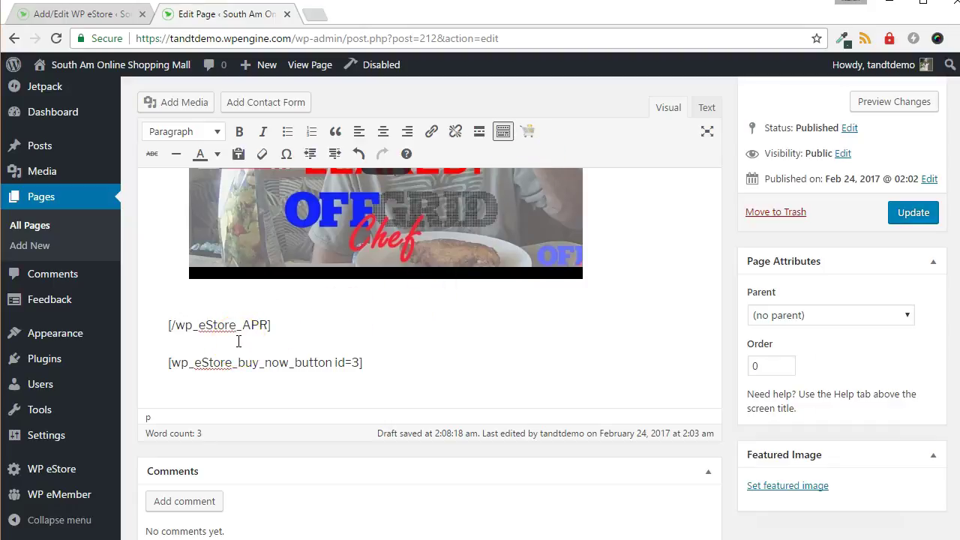
In the page's text view, enclose the buy now shortcode between [wp_eStore_APR expiry=0 status='unexpired'] and [/wp_eStore_APR]
{"action": "left_click", "coordinate": [237, 303]}
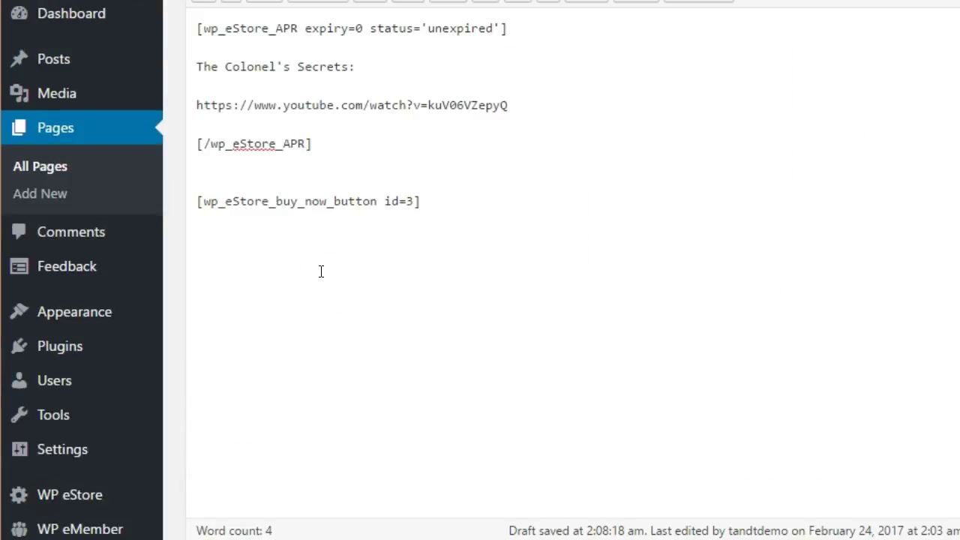
{"action": "type", "text": "[wp_eStore_APR expiry=0 status='unexpired']"}
{"action": "left_click", "coordinate": [248, 172]}
{"action": "left_click_drag", "start_coordinate": [195, 144], "coordinate": [312, 135]}
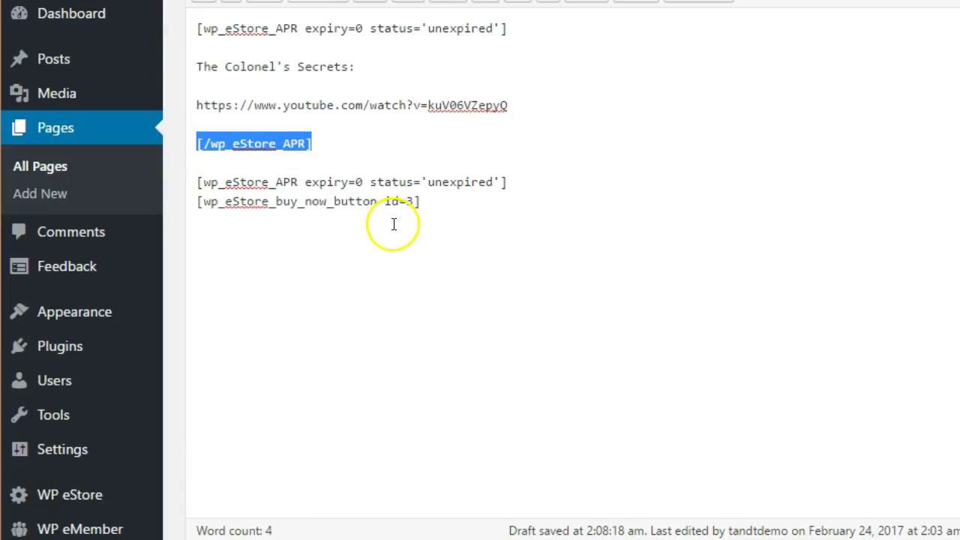
{"action": "key", "text": "ctrl+c"}
{"action": "left_click", "coordinate": [431, 201]}
{"action": "key", "text": "Return"}
{"action": "key", "text": "ctrl+v"}
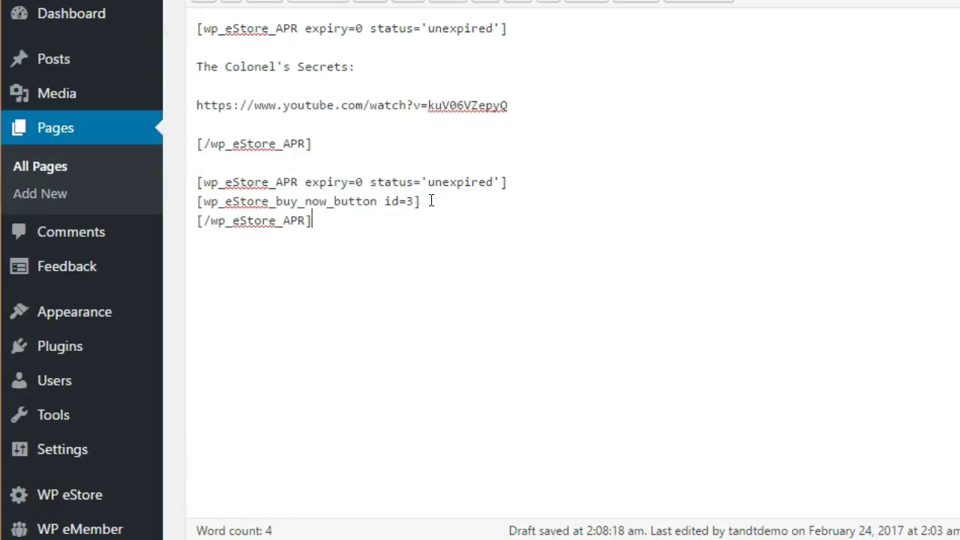
Change the status in the opening shortcode around the buy now button to 'expired'
{"action": "left_click", "coordinate": [439, 182]}
{"action": "key", "text": "BackSpace"}
{"action": "key", "text": "BackSpace"}
{"action": "left_click", "coordinate": [501, 180]}
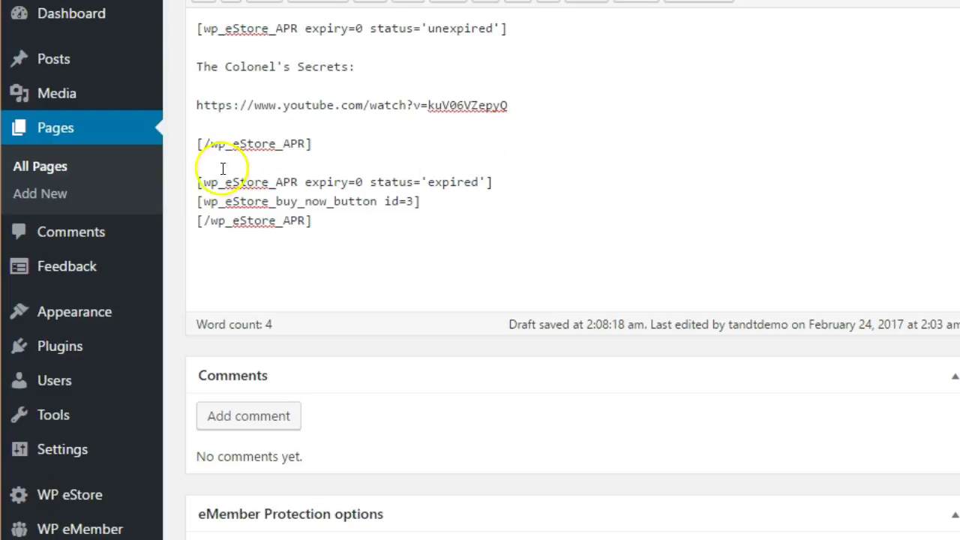
{"action": "left_click_drag", "start_coordinate": [195, 180], "coordinate": [342, 225]}
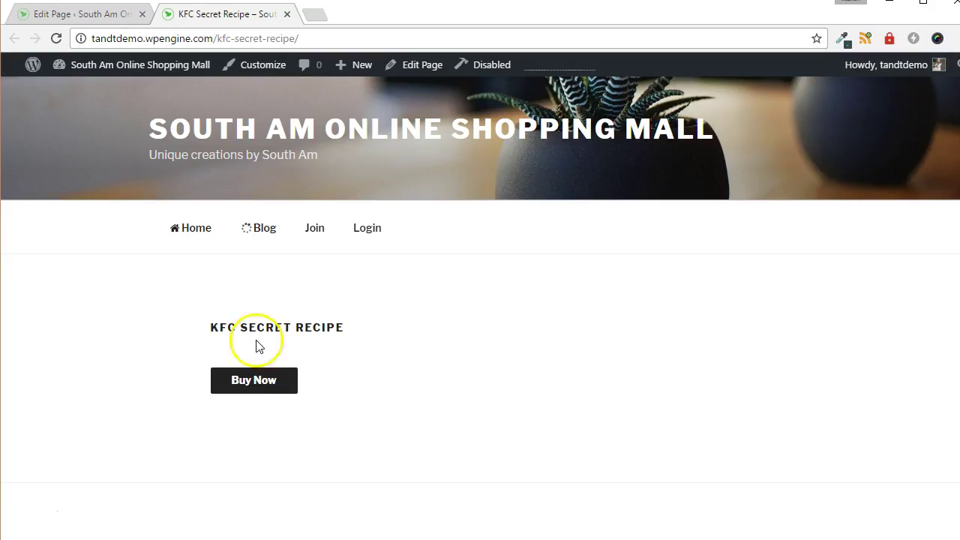
Start buying the KFC Secret Recipe product from its published page
{"action": "left_click", "coordinate": [248, 380]}
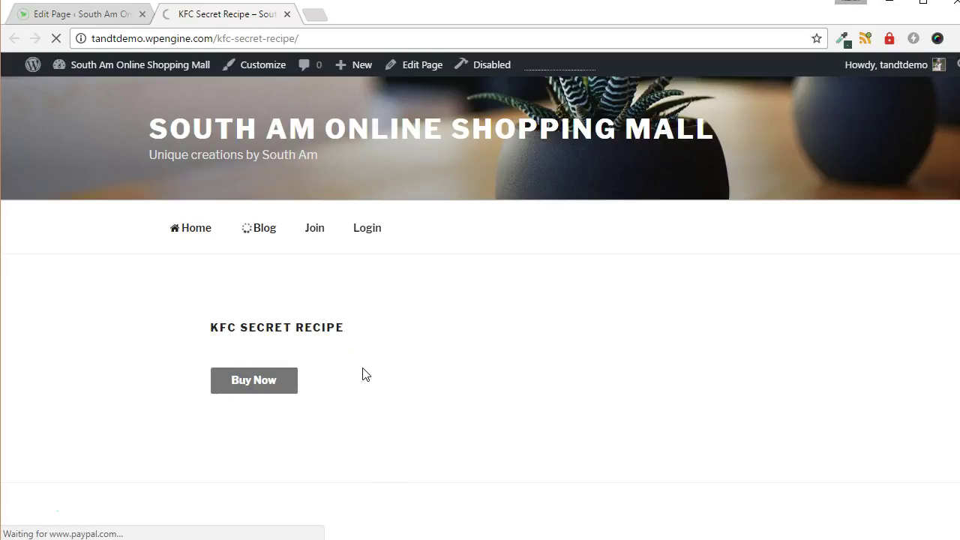